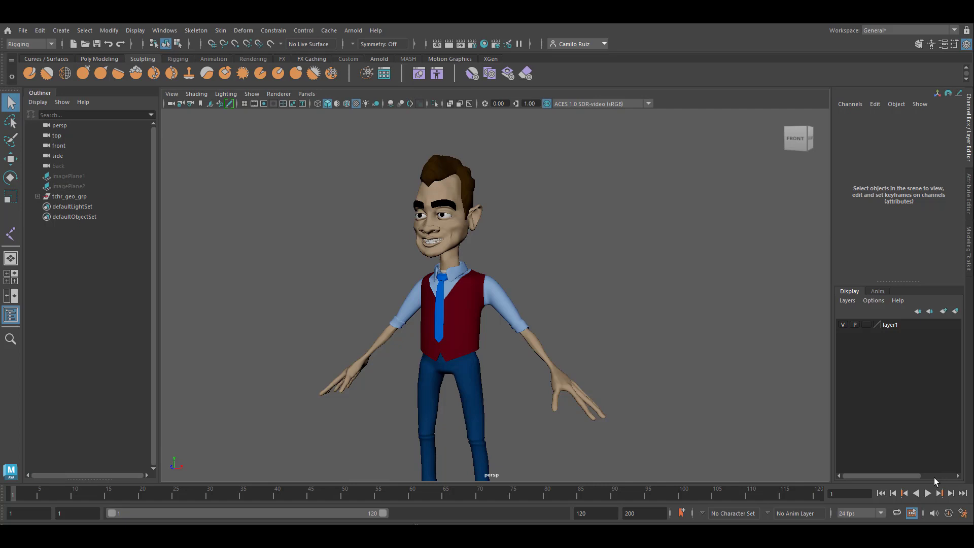
Create an additional empty display layer and add the tchr_geo_grp group to layer1.
left_click(942, 311)
left_click(63, 196)
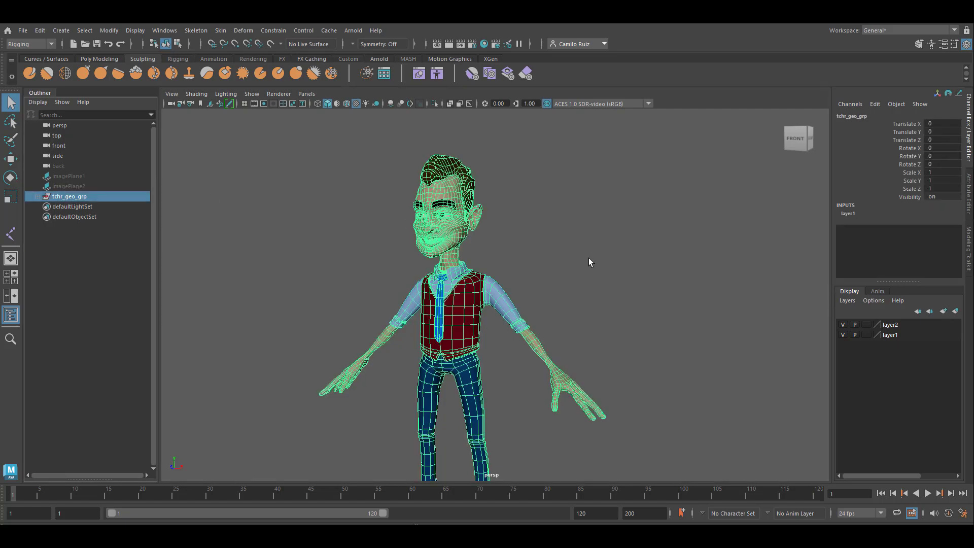
right_click(895, 338)
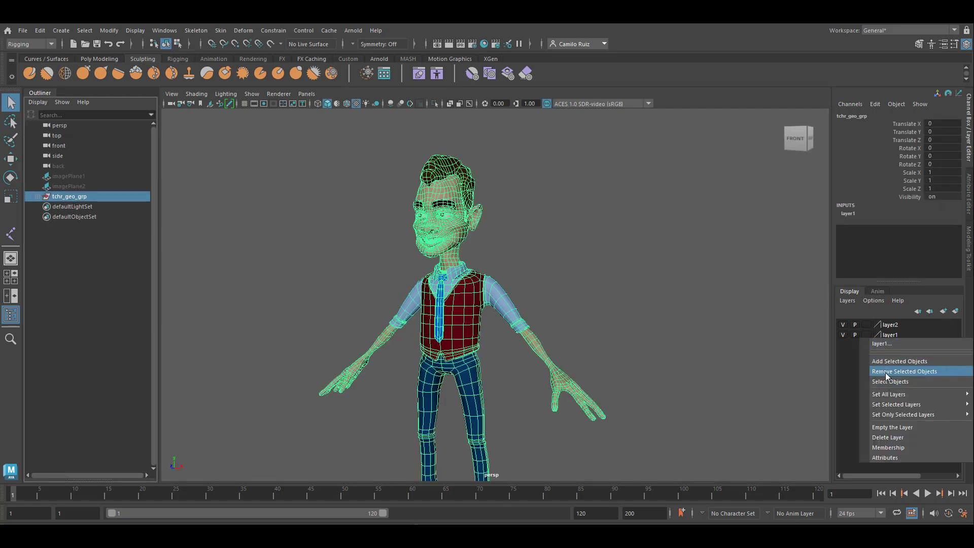
left_click(895, 362)
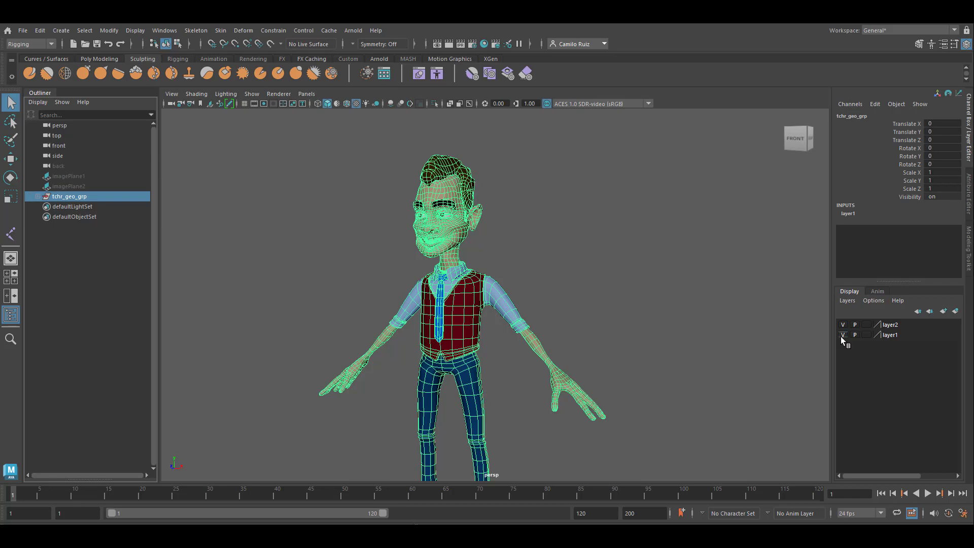
Toggle the visibility of layer1 off and on to check that it controls the character.
left_click(843, 334)
left_click(842, 335)
left_click(842, 335)
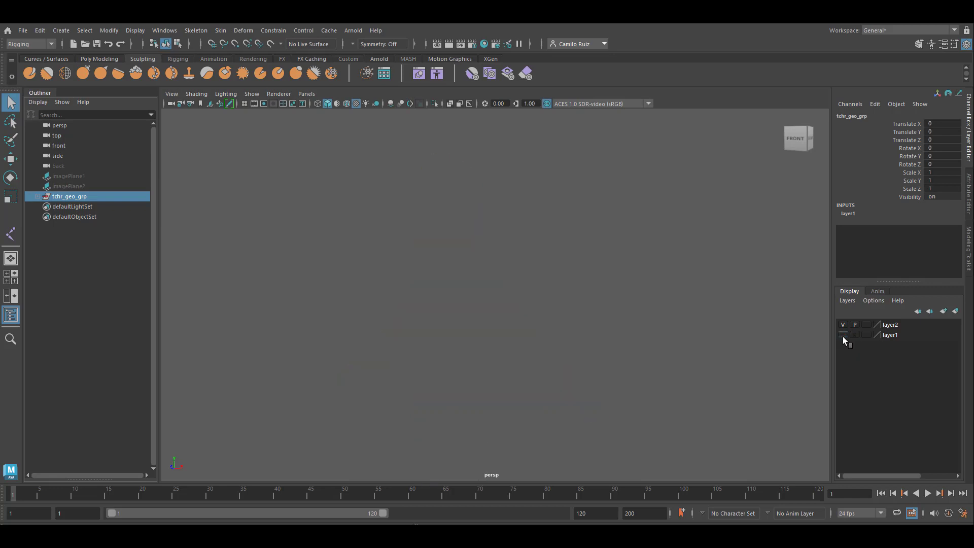
left_click(843, 334)
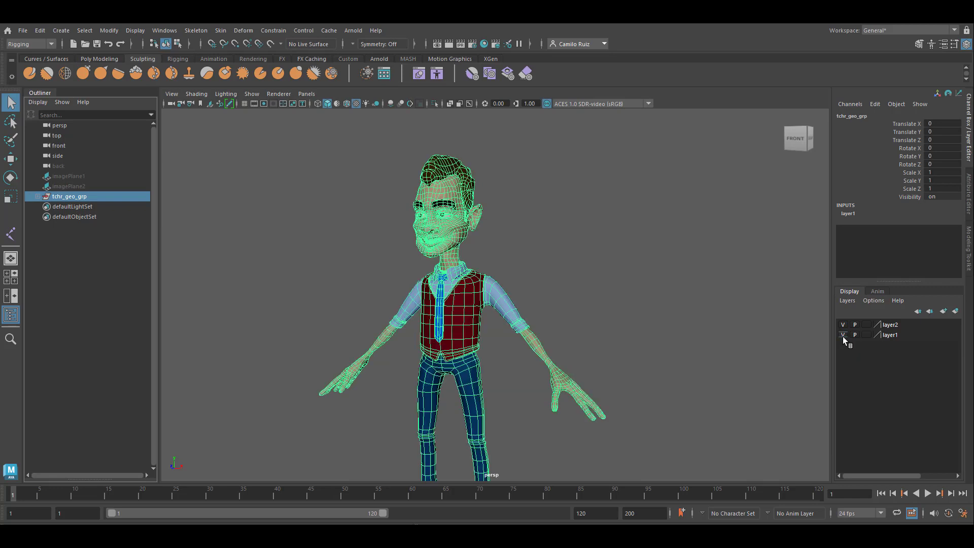
Rename layer1 as model_layer.
double_click(890, 335)
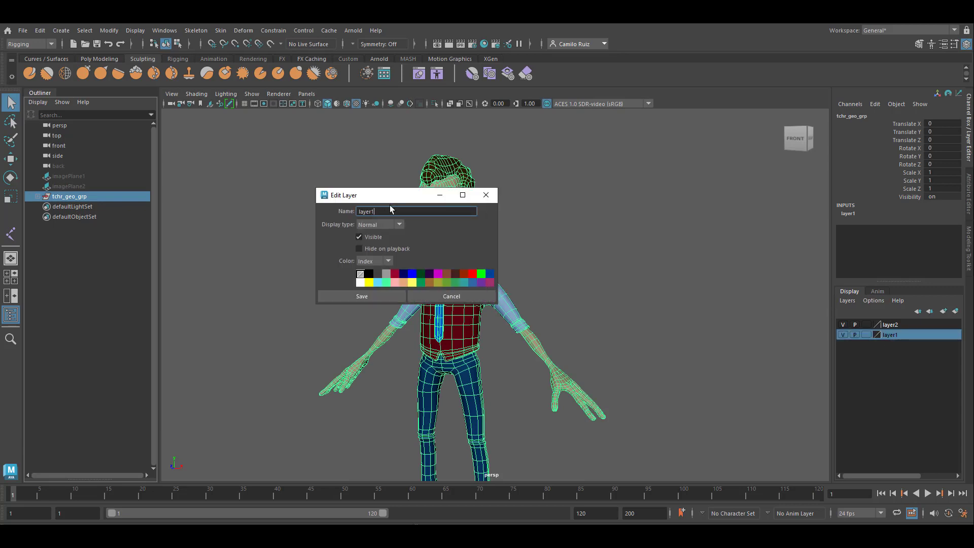
left_click_drag(389, 215, 302, 208)
key("BackSpace")
type("model_layer")
left_click(379, 299)
Delete the unused display layer layer2.
right_click(891, 324)
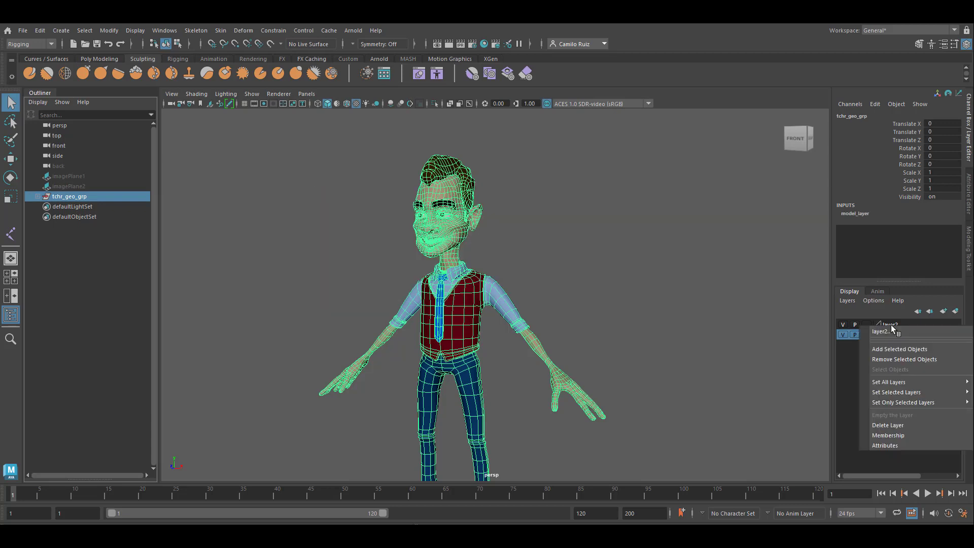
left_click(909, 321)
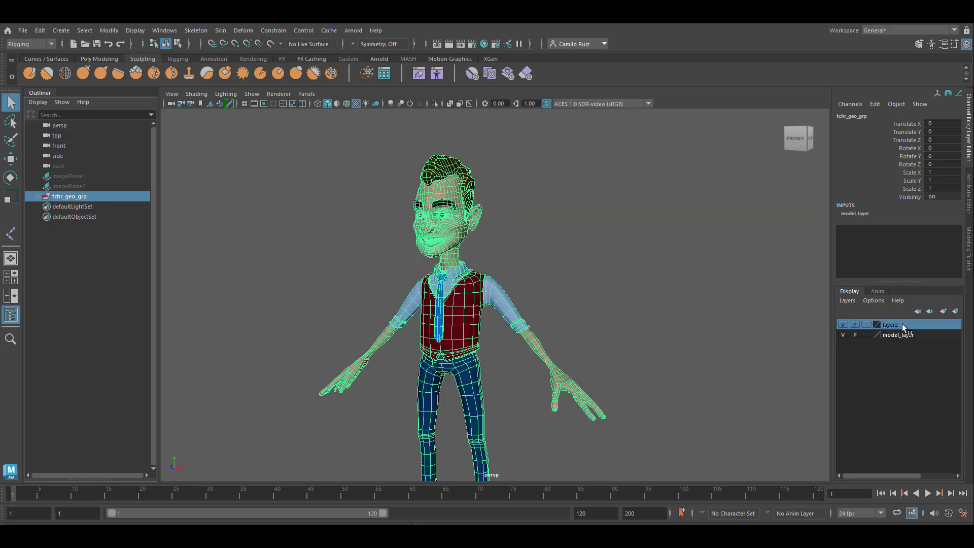
right_click(900, 323)
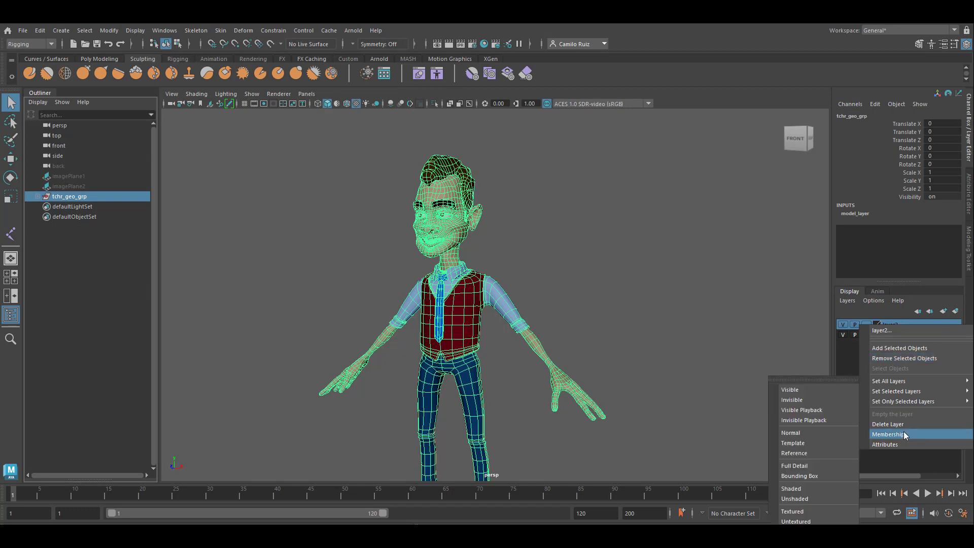
left_click(888, 424)
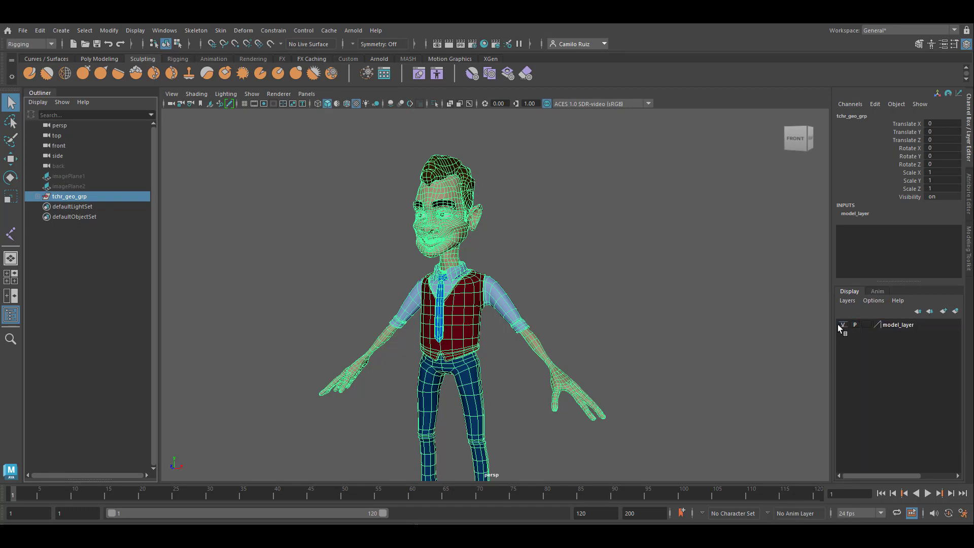
Hide and show model_layer to check its control over the character's visibility.
left_click(840, 325)
left_click(841, 324)
left_click(841, 325)
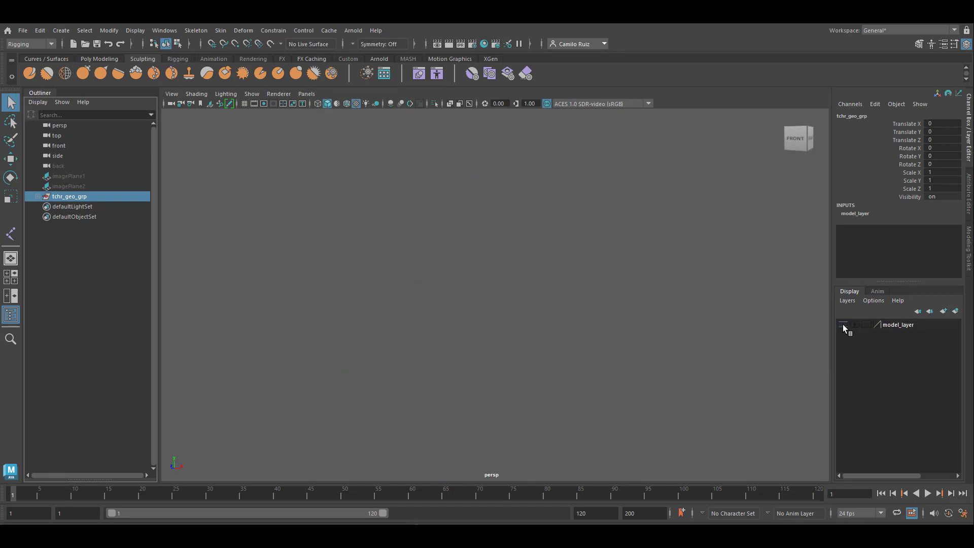
left_click(842, 325)
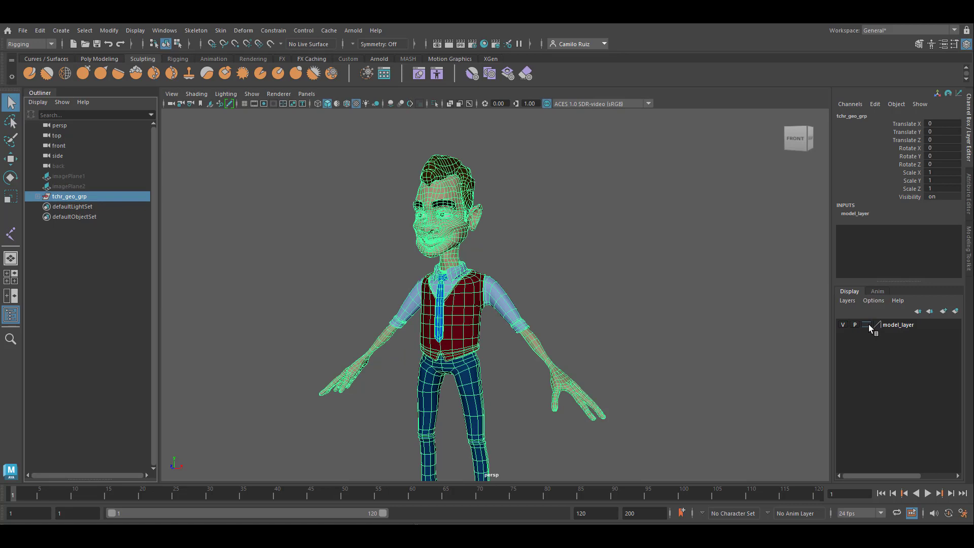
Compare the display types of model_layer and set it to Template so the character shows as a non-selectable wireframe.
left_click(866, 325)
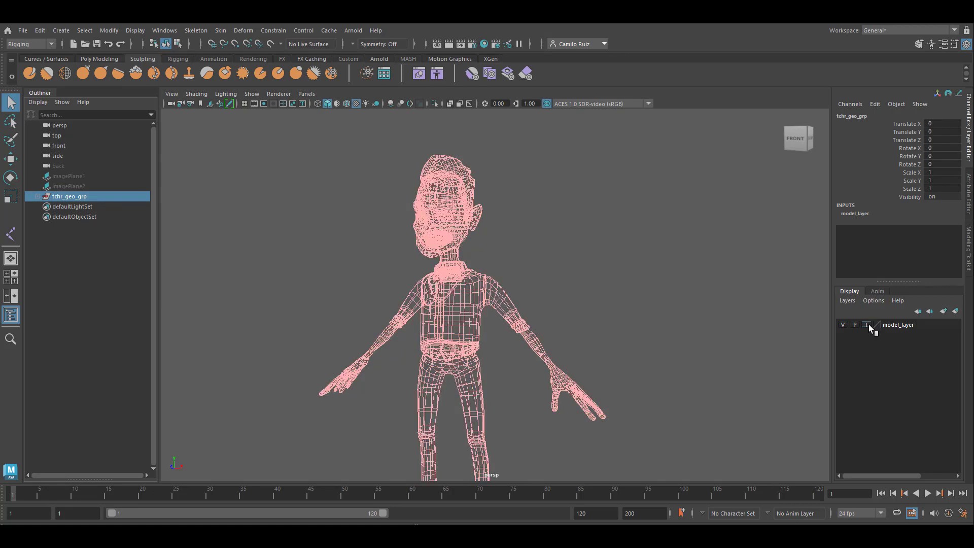
left_click(866, 325)
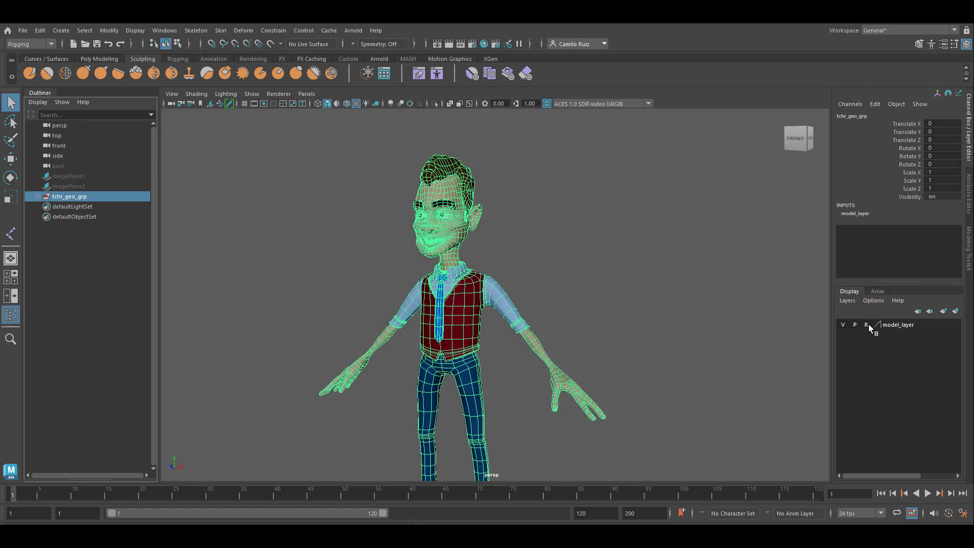
left_click(866, 324)
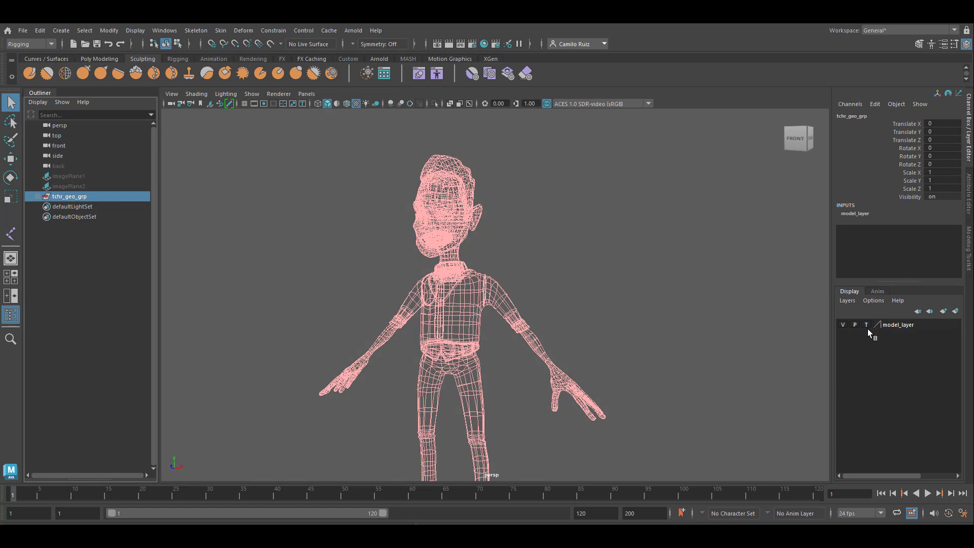
middle_click_drag(512, 259, 560, 191, "alt")
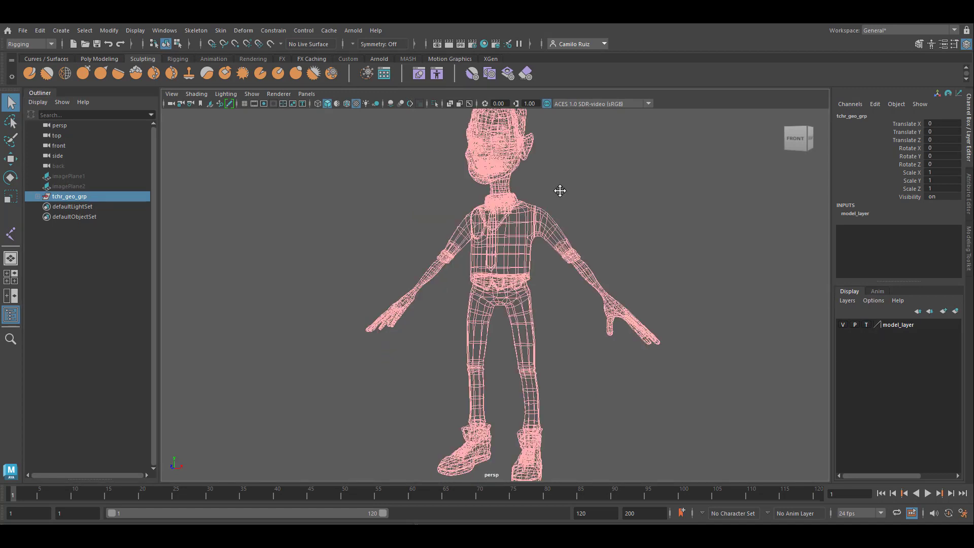
Switch the menu set to Modeling and back to Rigging.
left_click(51, 45)
left_click(28, 56)
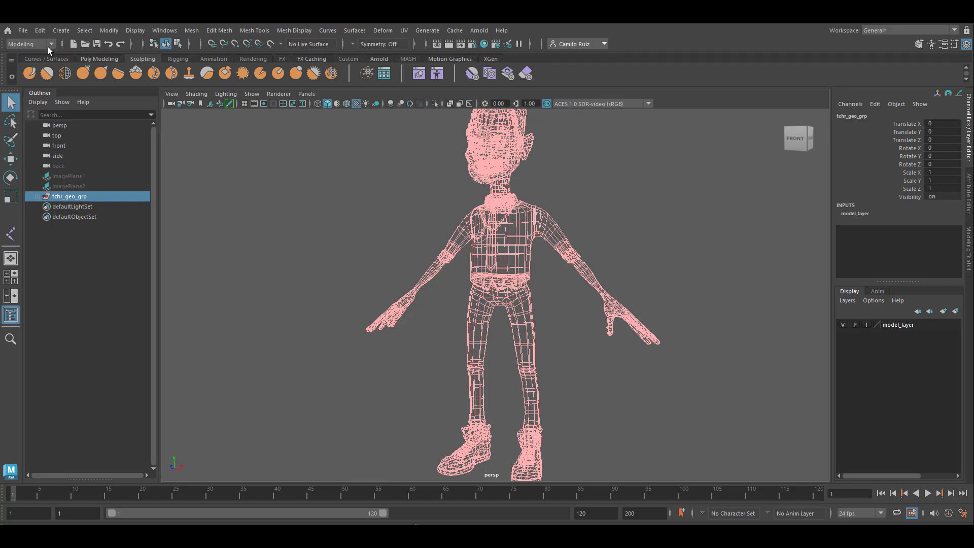
left_click(48, 47)
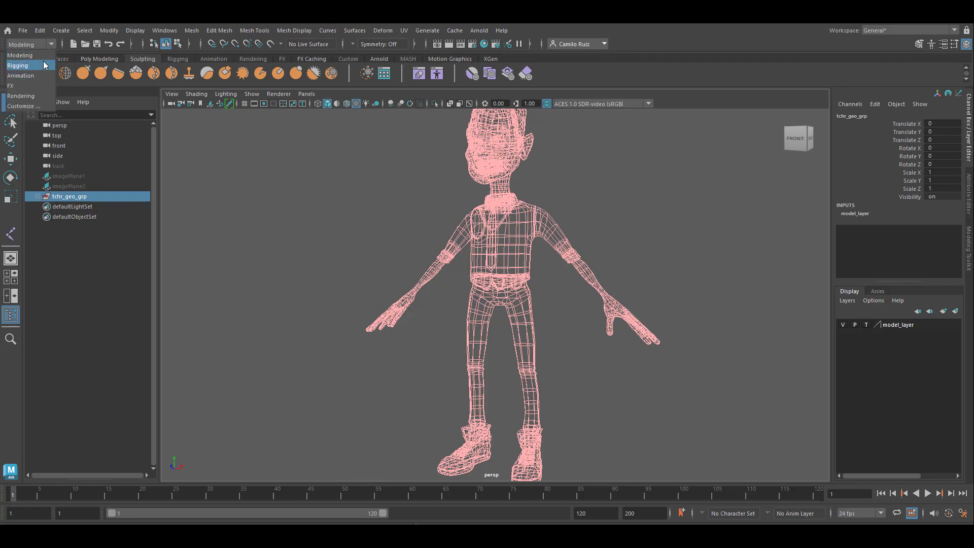
left_click(45, 66)
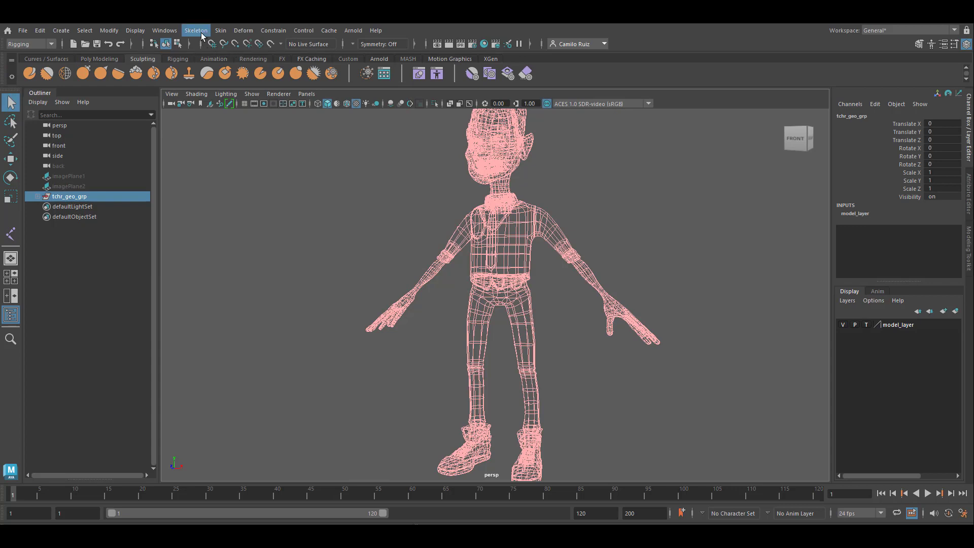
Activate the Create Joints tool and check its settings without changing them.
left_click(202, 35)
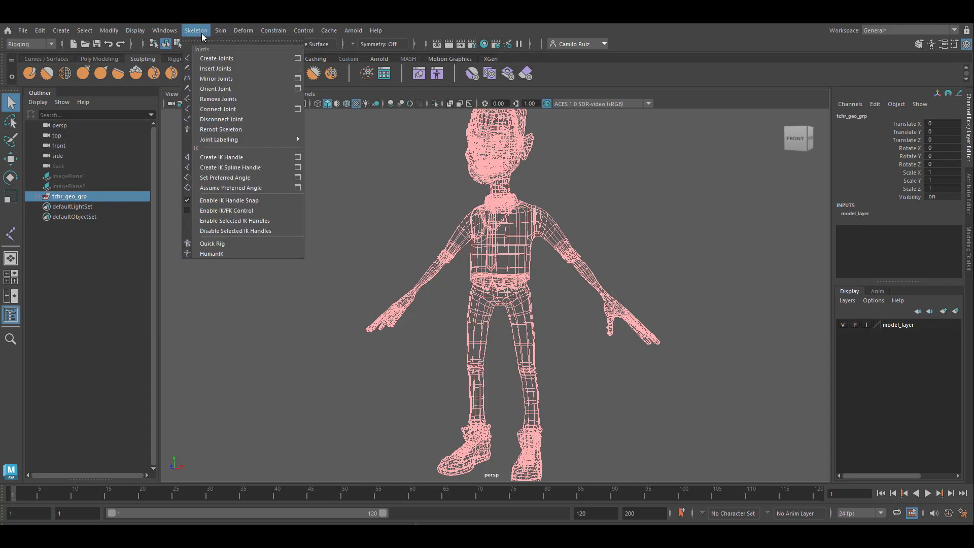
left_click(297, 59)
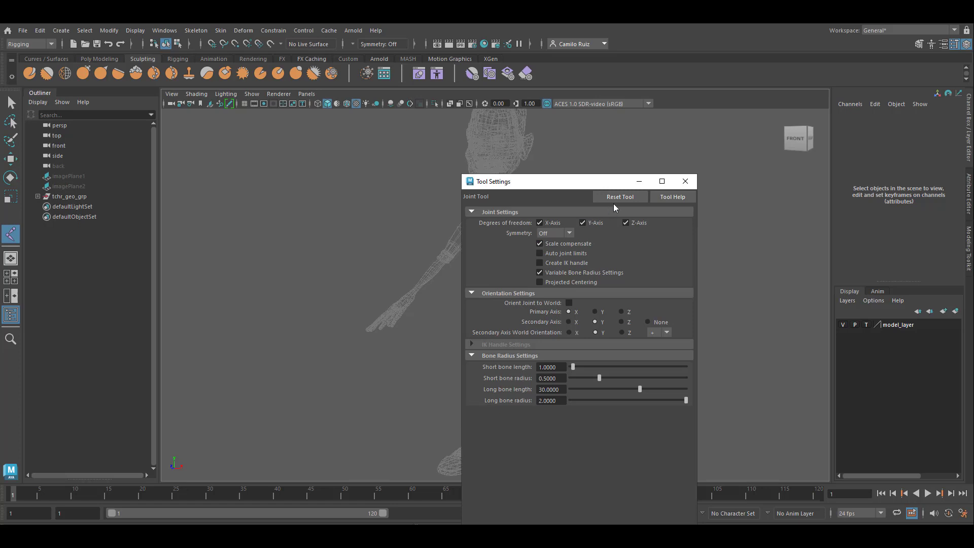
left_click(685, 181)
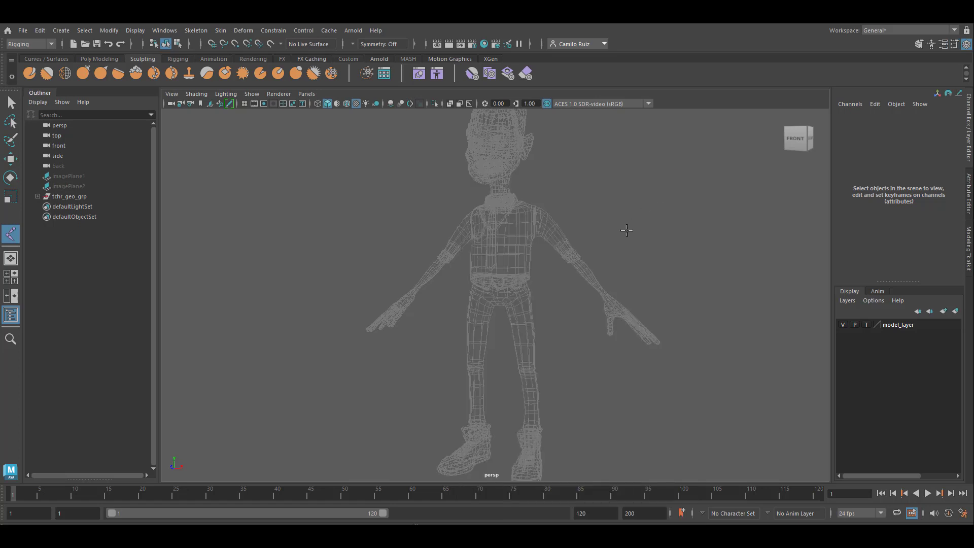
Place the first leg joint at the character's hip in the side view and set its radius to 8.6.
key("space")
key("space")
key("f")
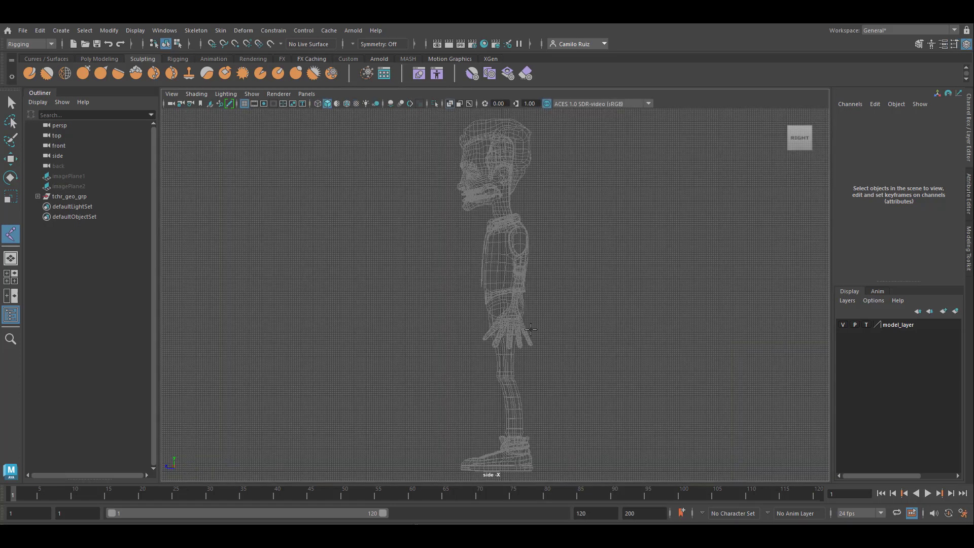
scroll(506, 304, "up", 2)
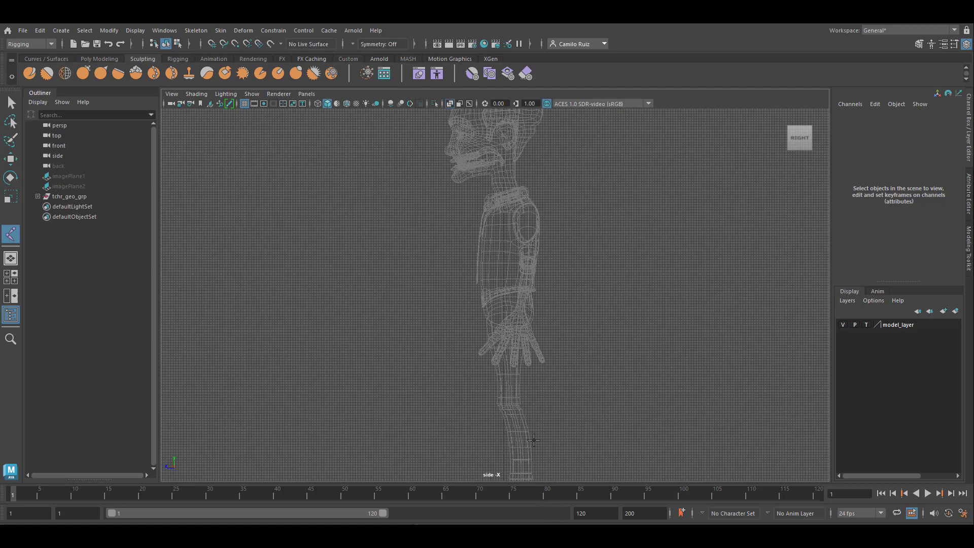
scroll(529, 404, "down", 2)
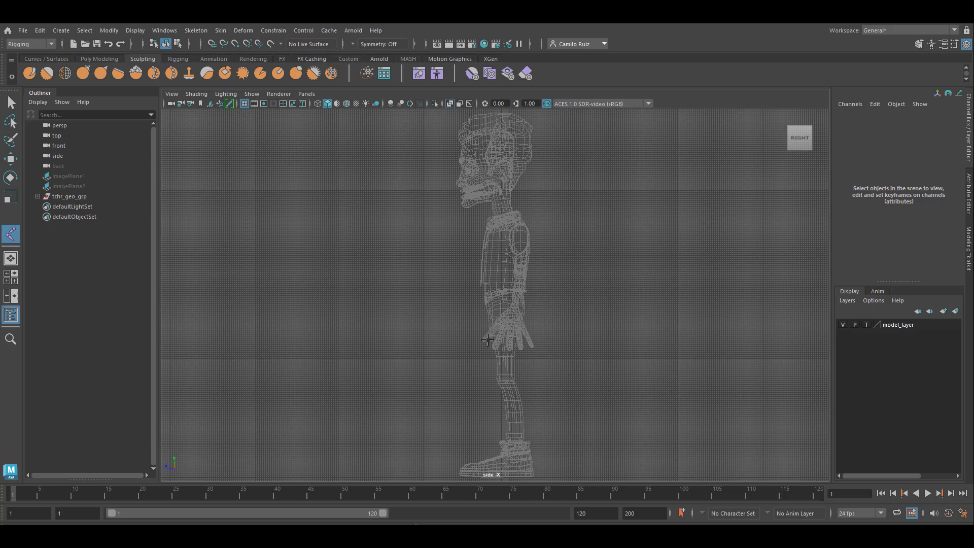
left_click(508, 307)
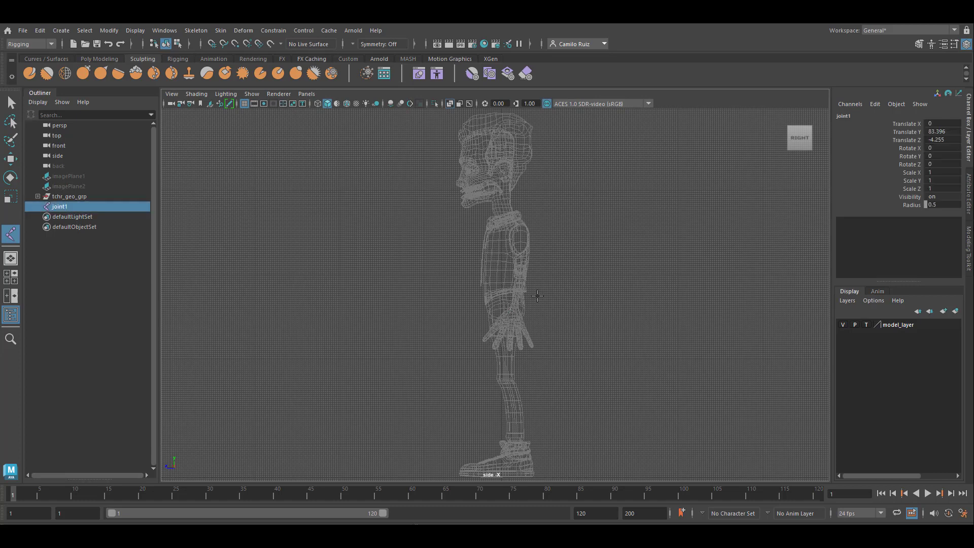
left_click(911, 205)
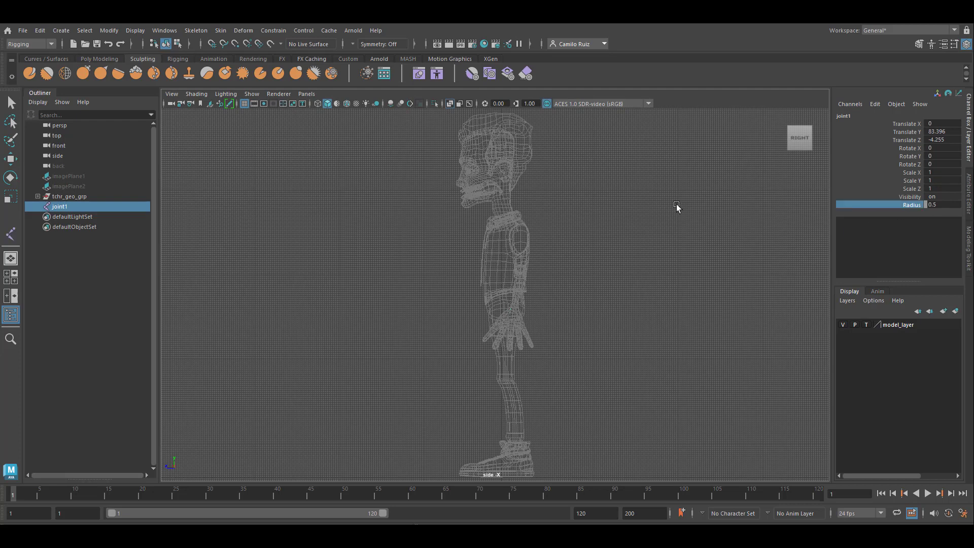
middle_click_drag(679, 206, 720, 209)
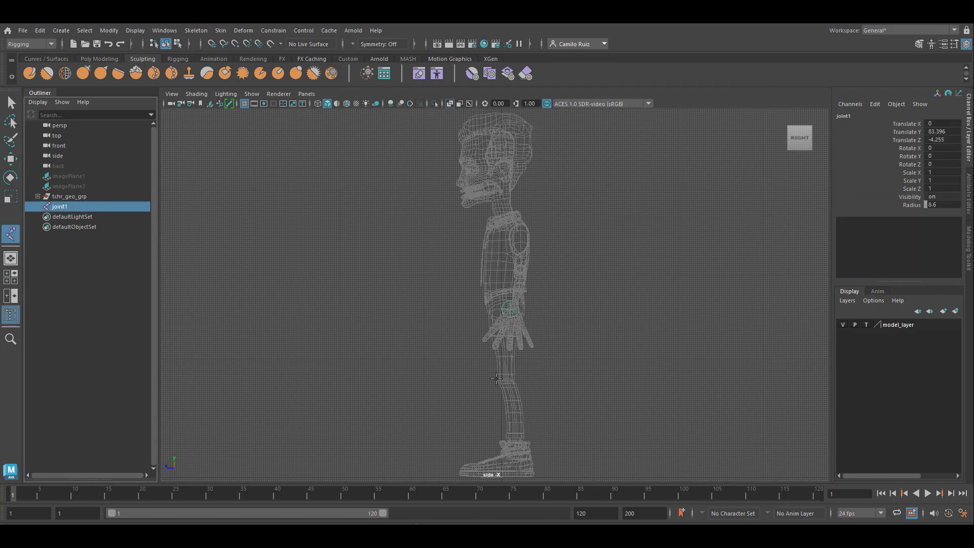
Continue the joint chain from the hip through the knee, ankle and ball of the foot to the toe, and finish it.
left_click(501, 380)
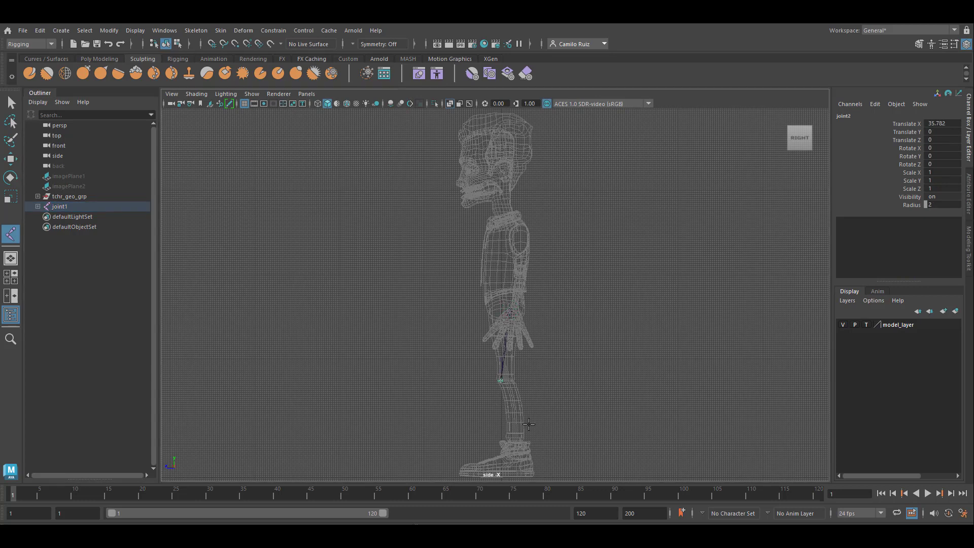
left_click(519, 443)
key("Return")
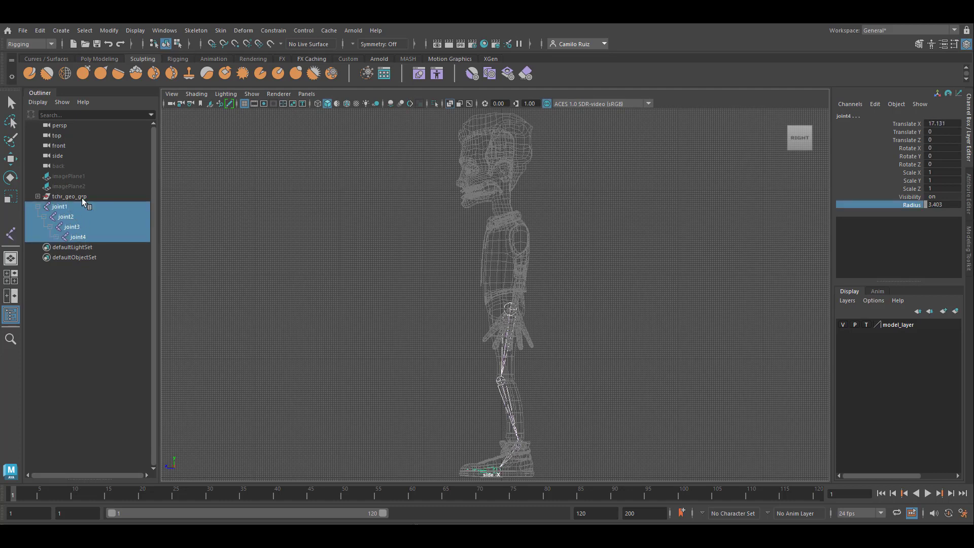
Adjust the radius of joint1 through joint4 together and set the radius of toe joint joint5 to 4.203.
mouse_move(633, 296)
middle_mouse_down()
mouse_move(651, 293)
mouse_move(628, 293)
middle_mouse_up()
left_click(56, 237)
left_click(83, 247)
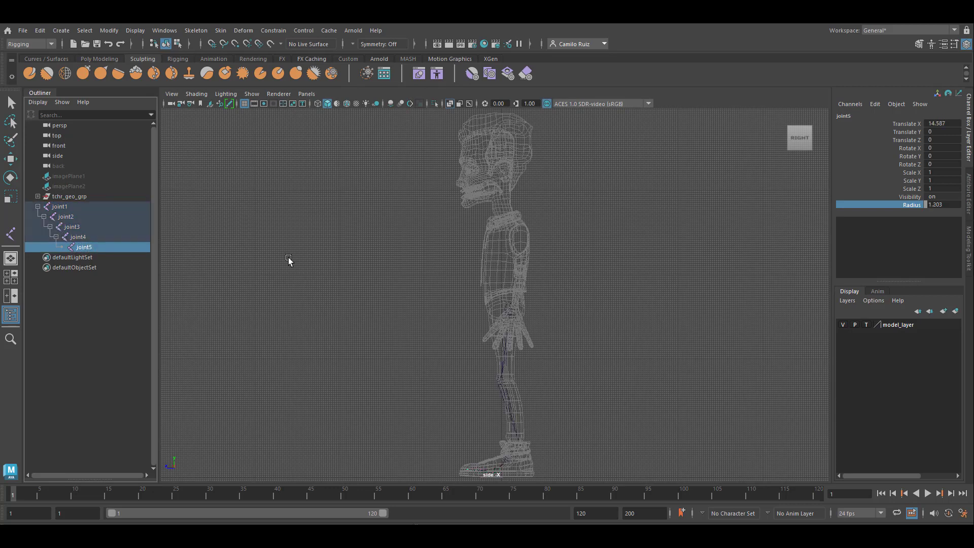
middle_click_drag(315, 290, 335, 296)
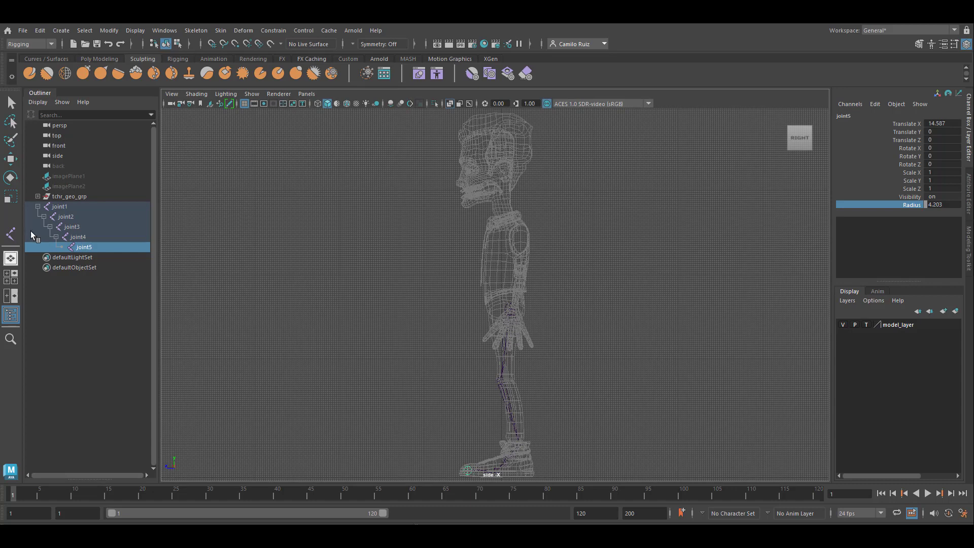
Select joint1 through joint5 in the perspective view and set the Move tool's axis orientation to Component.
left_click(60, 206, "shift")
key("space")
key("space")
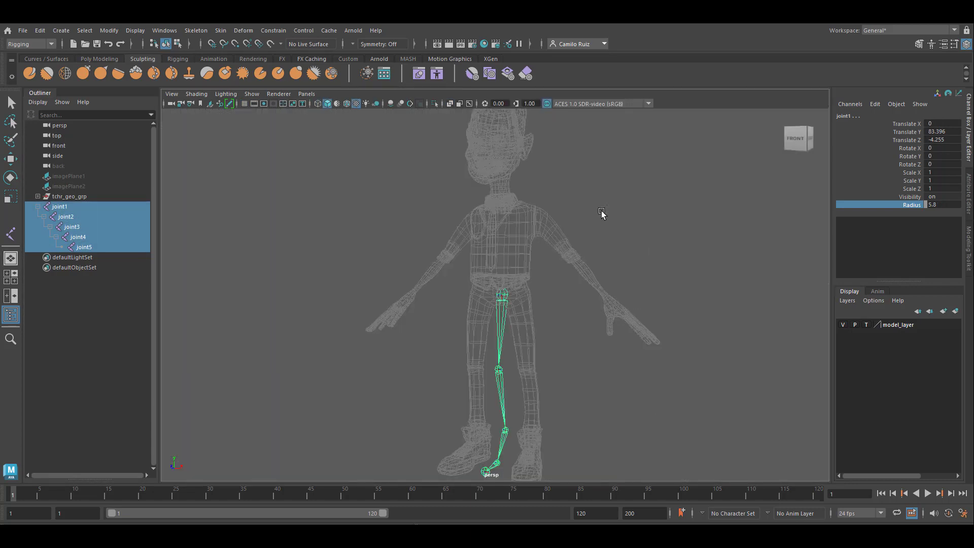
middle_click_drag(506, 318, 503, 253, "alt")
left_click_drag(518, 284, 559, 289, "alt")
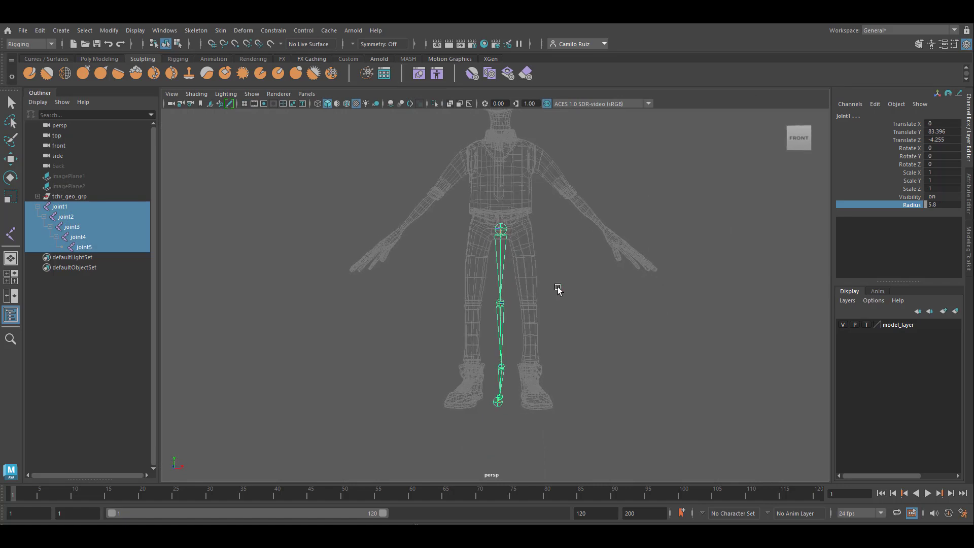
left_click(10, 158)
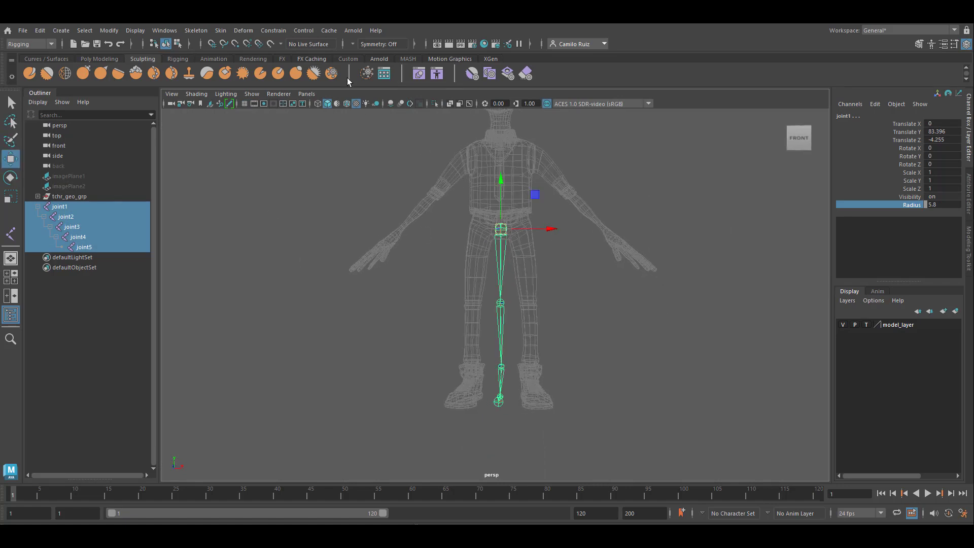
double_click(10, 159)
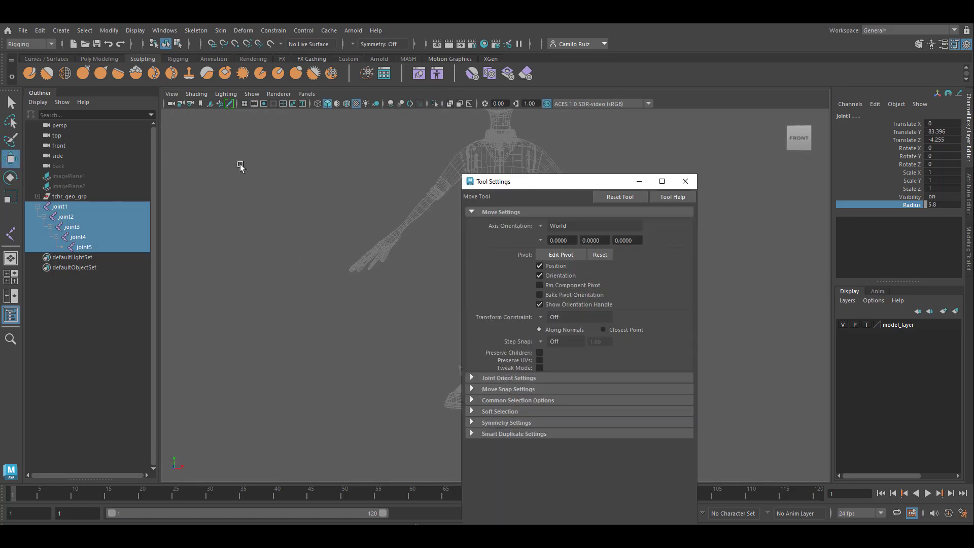
left_click(540, 226)
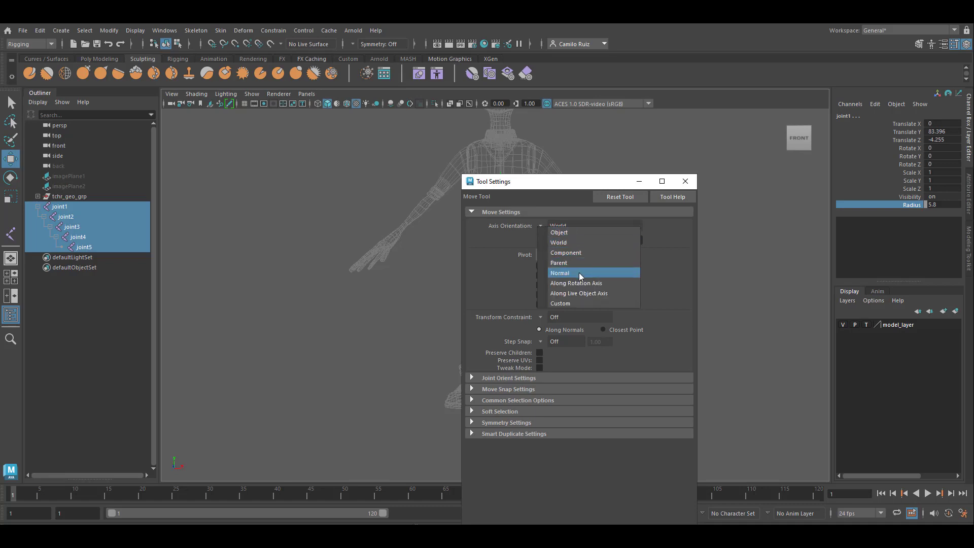
left_click(584, 255)
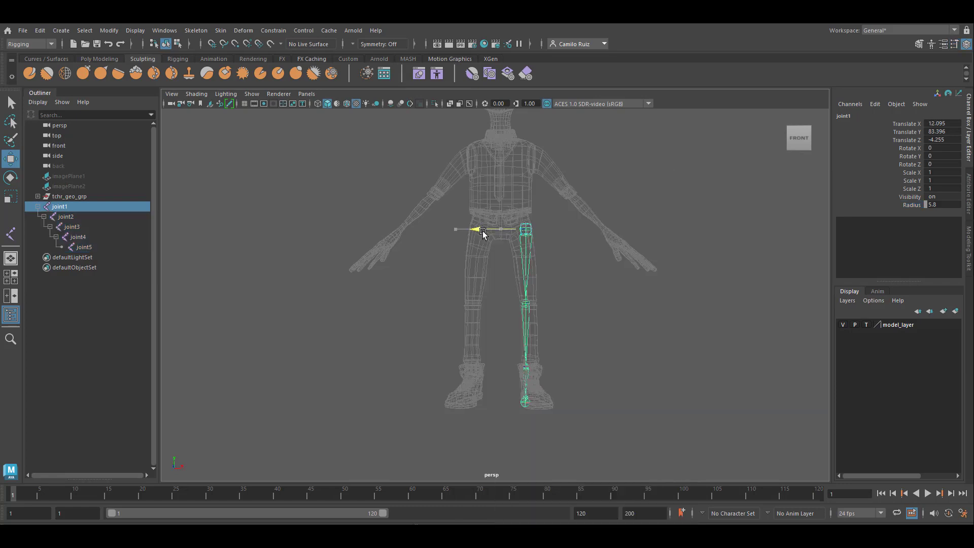
Shift joint1 sideways into the character's left hip at Translate X about 9.383, and move knee joint joint2 outward to Translate Z about -4.537.
left_click_drag(473, 229, 477, 233)
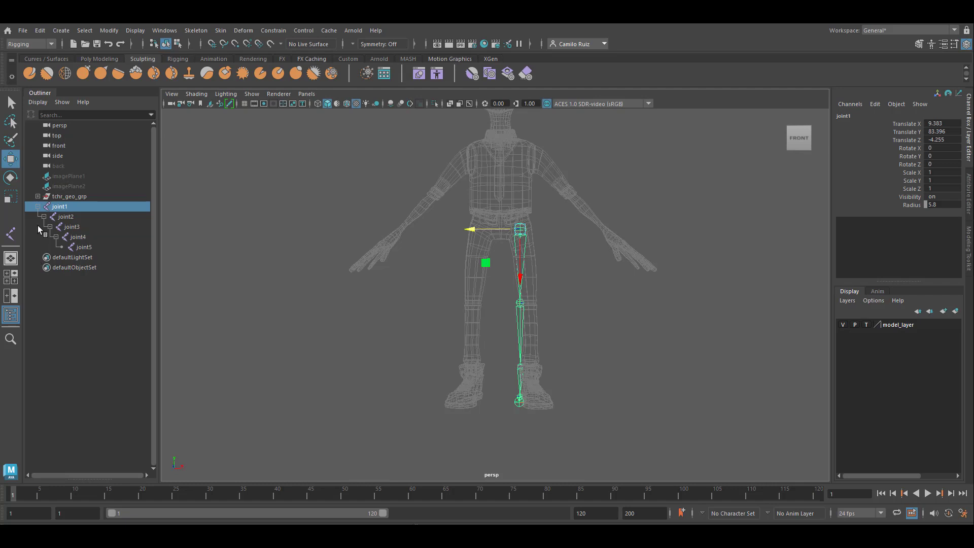
left_click(65, 218)
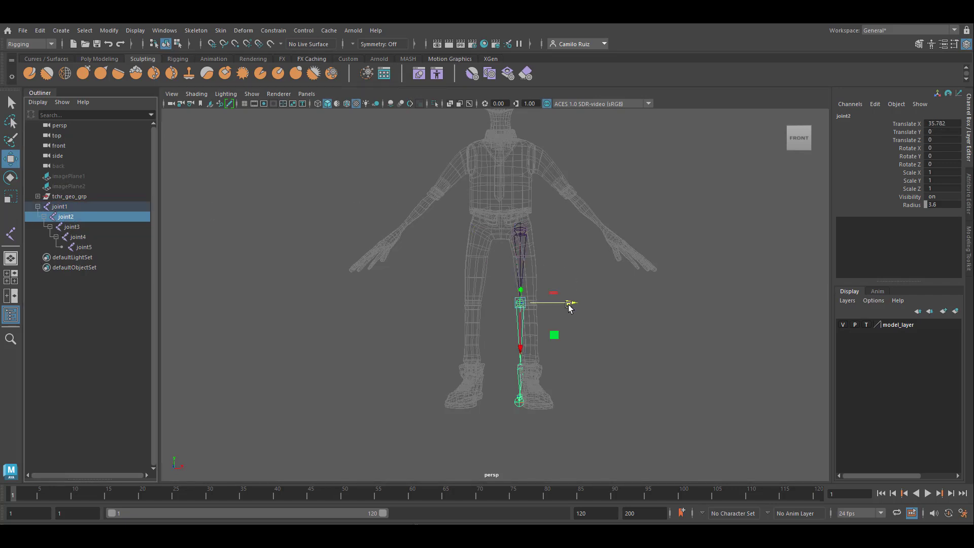
left_click_drag(570, 303, 579, 304)
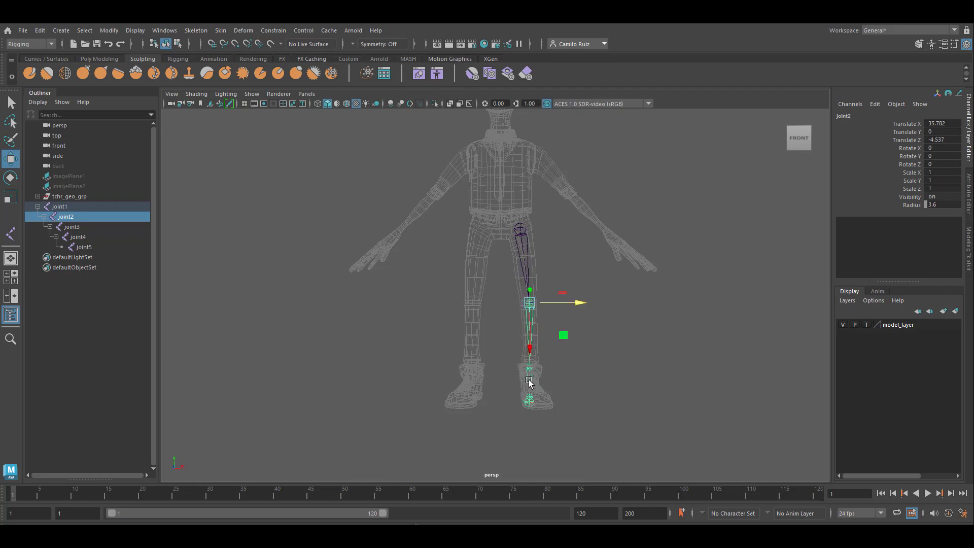
Move ball joint joint4 outward toward the middle of the left boot and place toe joint joint5 at a Translate Z of about -1.5.
key("space")
key("space")
scroll(517, 385, "up", 5)
middle_click_drag(562, 409, 473, 203, "alt")
left_click_drag(473, 204, 562, 216, "alt")
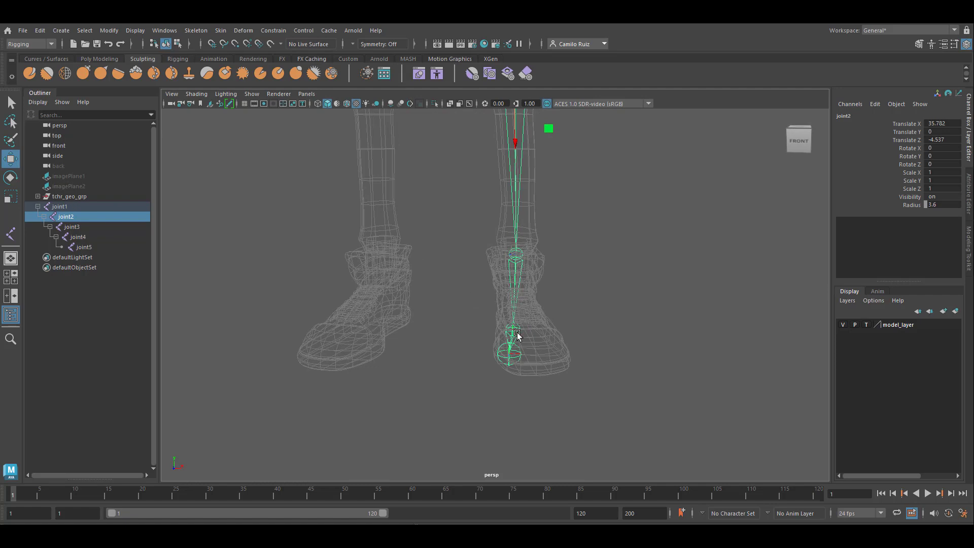
left_click(508, 353)
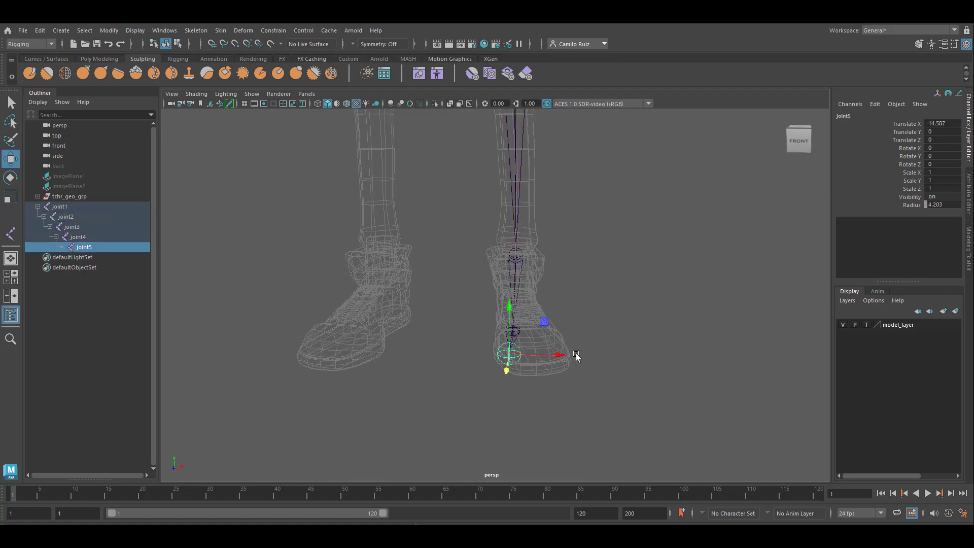
left_click_drag(560, 356, 584, 354)
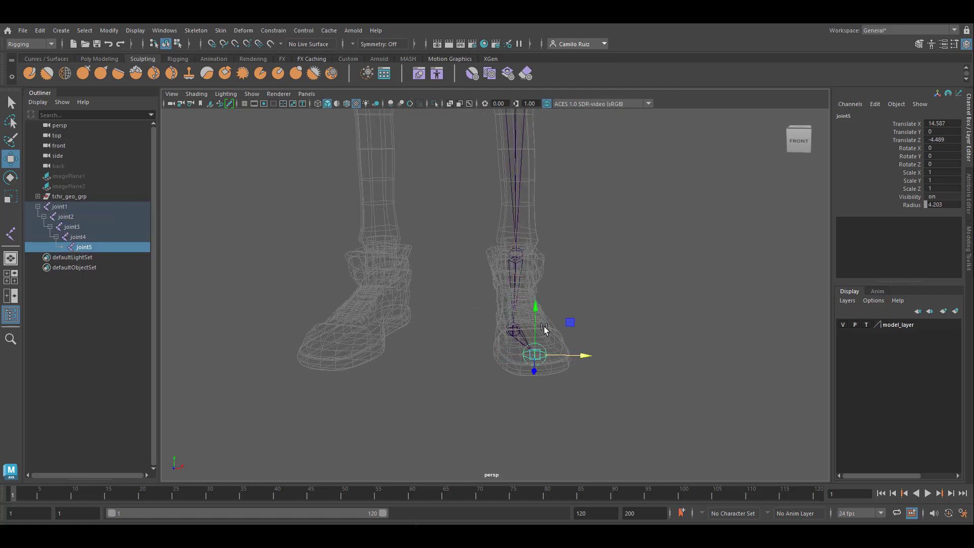
left_click(510, 324)
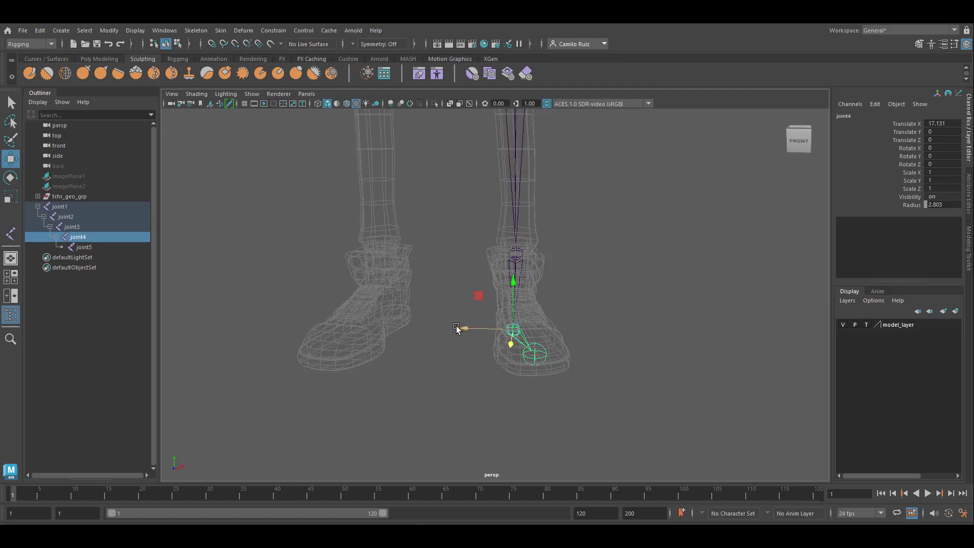
left_click_drag(468, 326, 480, 327)
left_click(552, 351)
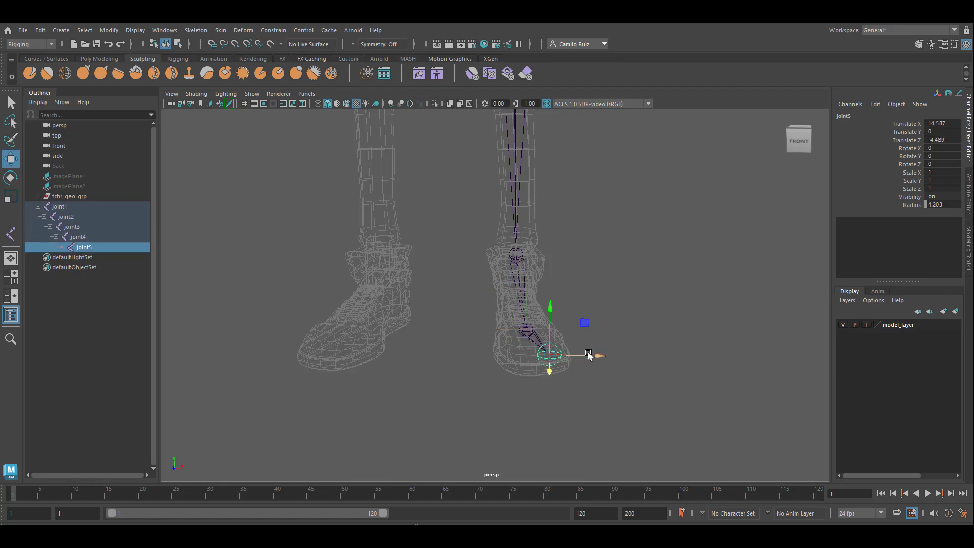
left_click_drag(593, 355, 575, 354)
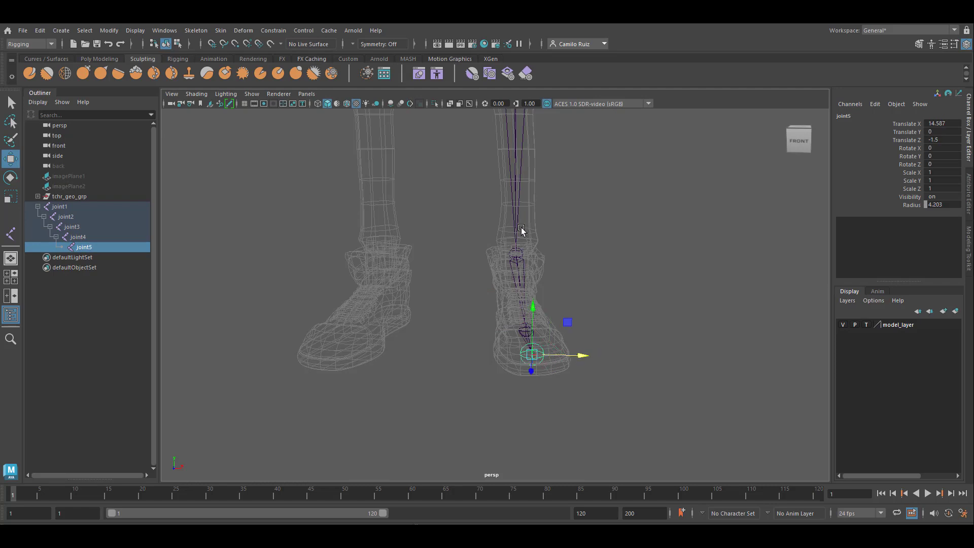
Show the full transform and joint attributes of toe joint joint5.
key("space")
key("space")
left_click_drag(573, 183, 591, 274, "alt")
key("ctrl+a")
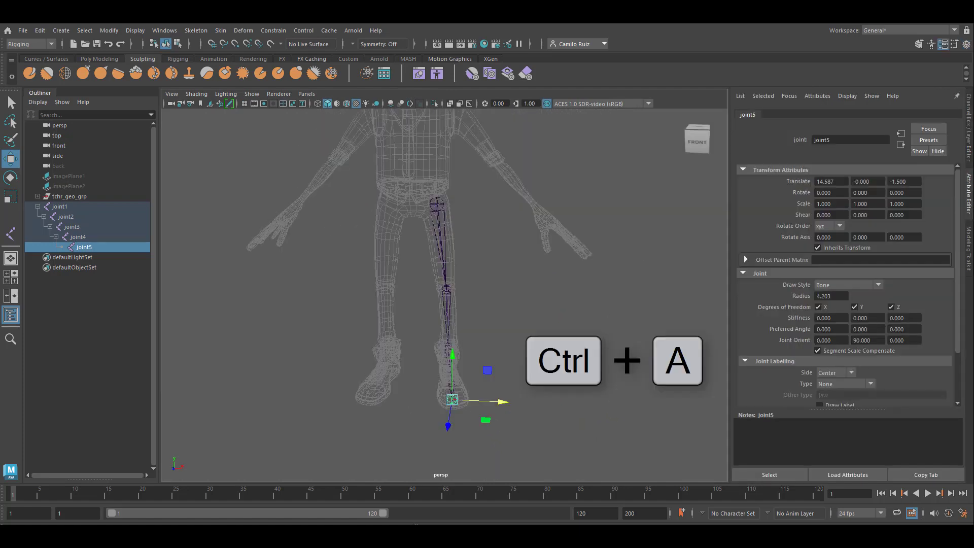